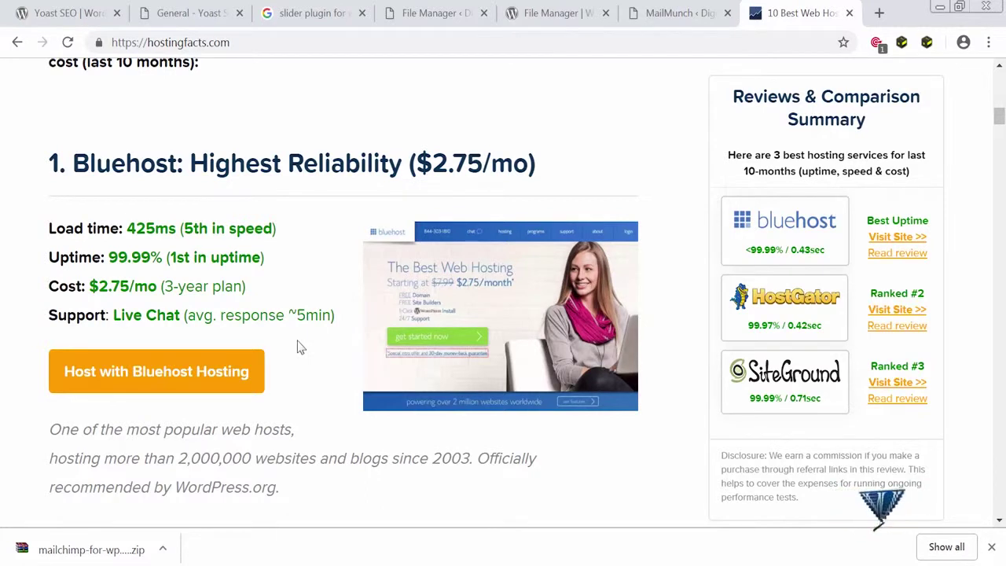
Step: Scroll past each host's review on hostingfacts.com to the 'All 31 Hosting Services We've Reviewed' table
scroll(297, 346, down, 2)
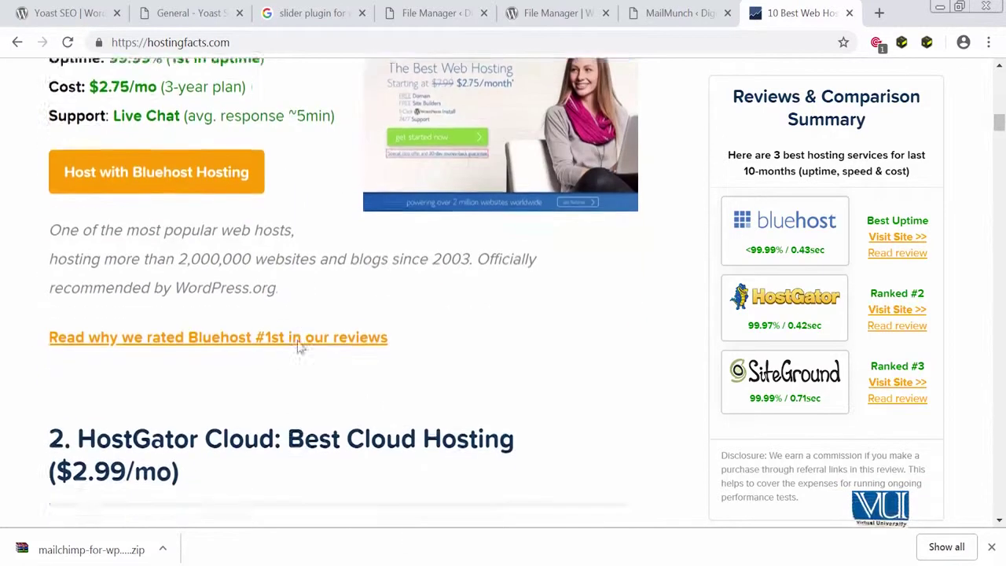
scroll(297, 345, down, 5)
scroll(298, 346, up, 2)
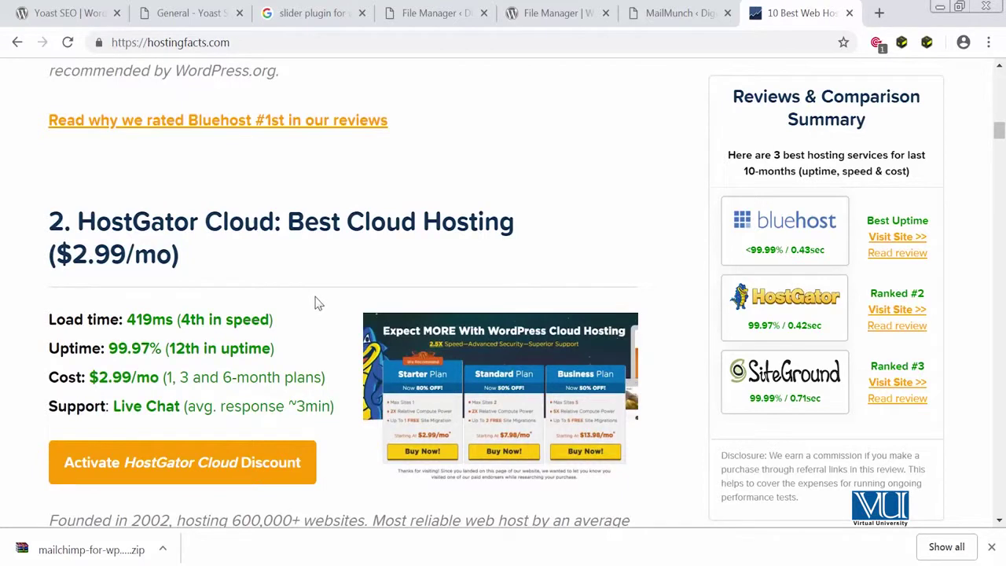
scroll(317, 303, down, 5)
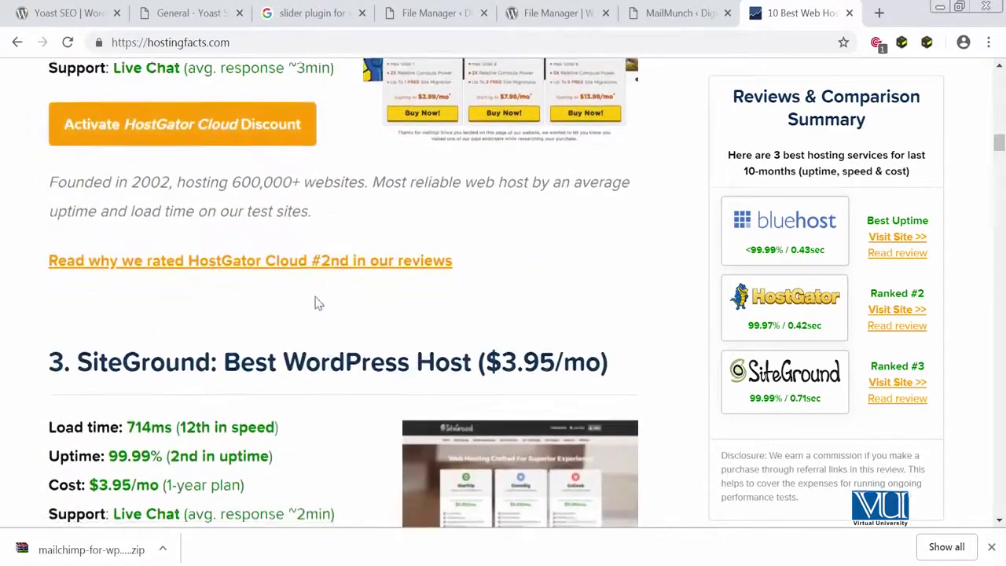
scroll(318, 297, down, 1)
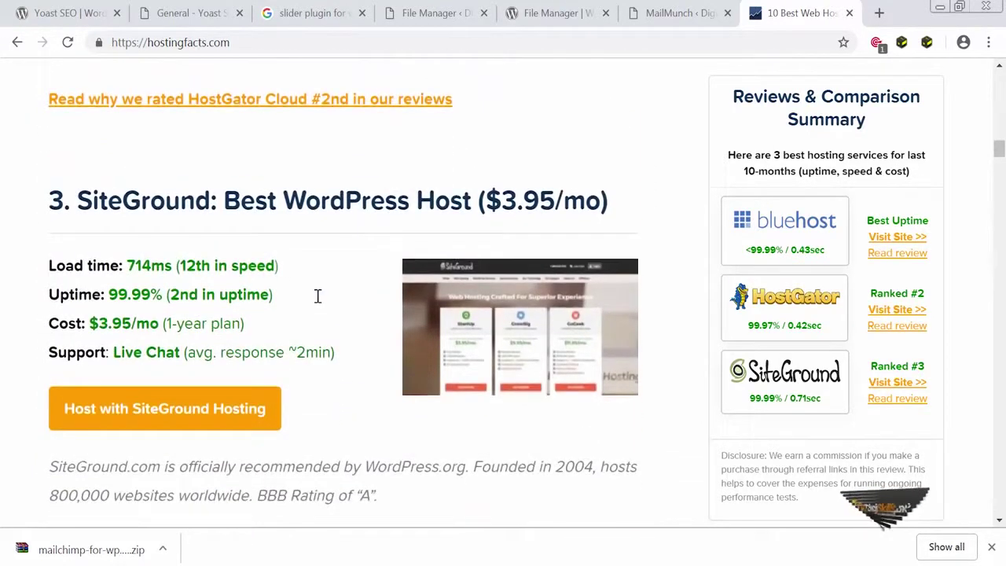
scroll(318, 303, down, 1)
scroll(318, 302, down, 5)
scroll(318, 304, up, 1)
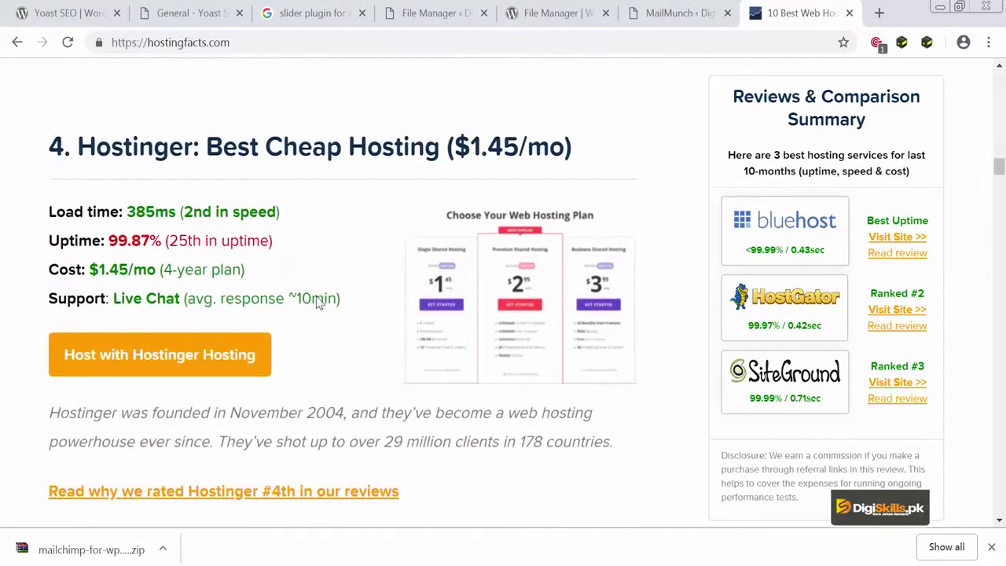
scroll(318, 304, down, 4)
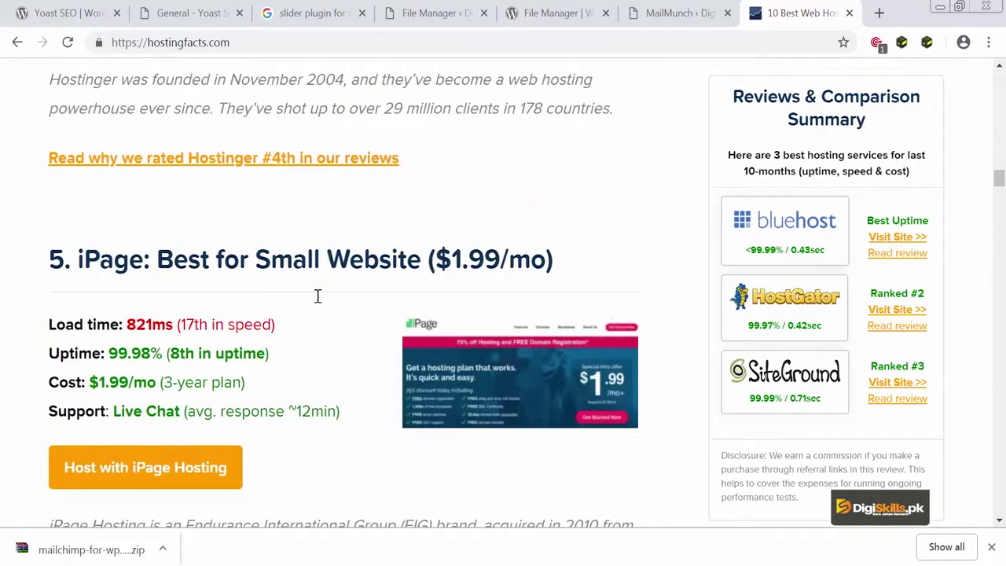
scroll(318, 295, down, 12)
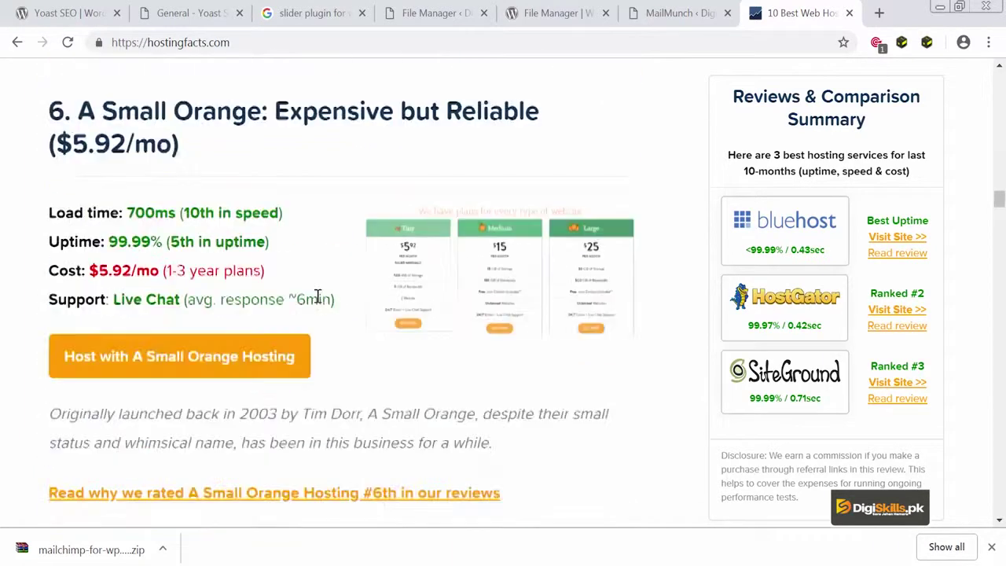
scroll(317, 295, down, 7)
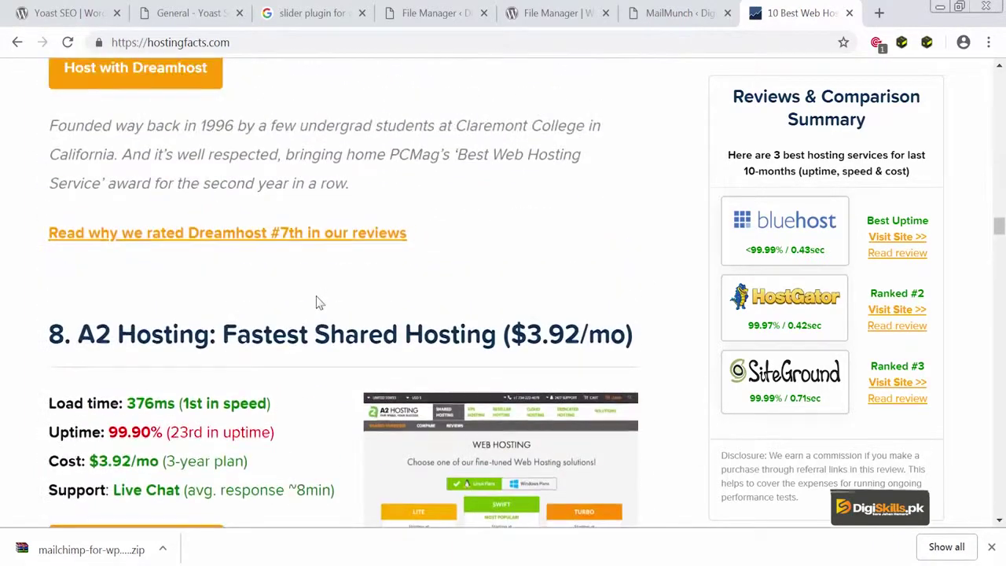
scroll(318, 303, down, 17)
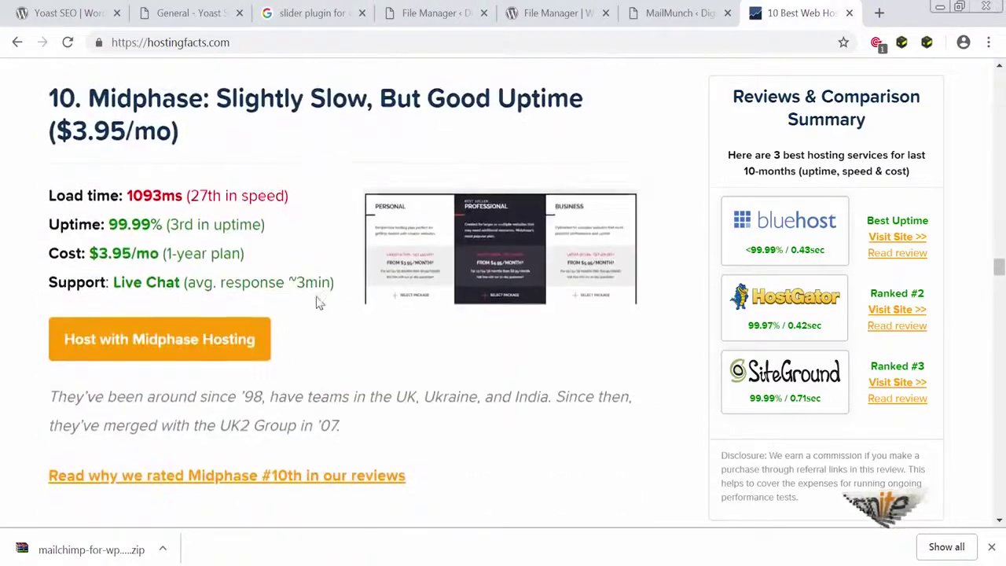
scroll(318, 301, down, 4)
scroll(317, 296, down, 2)
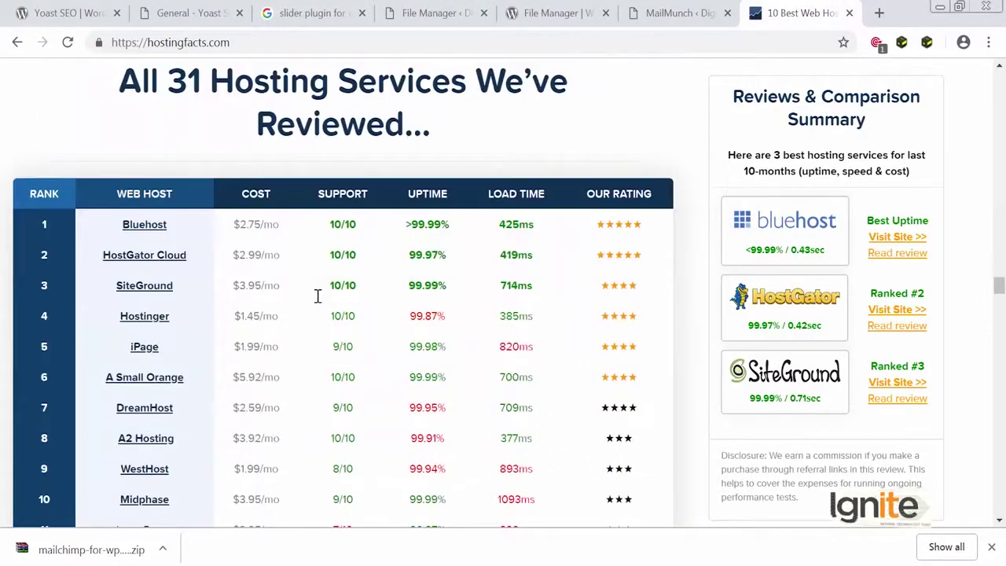
scroll(318, 295, down, 1)
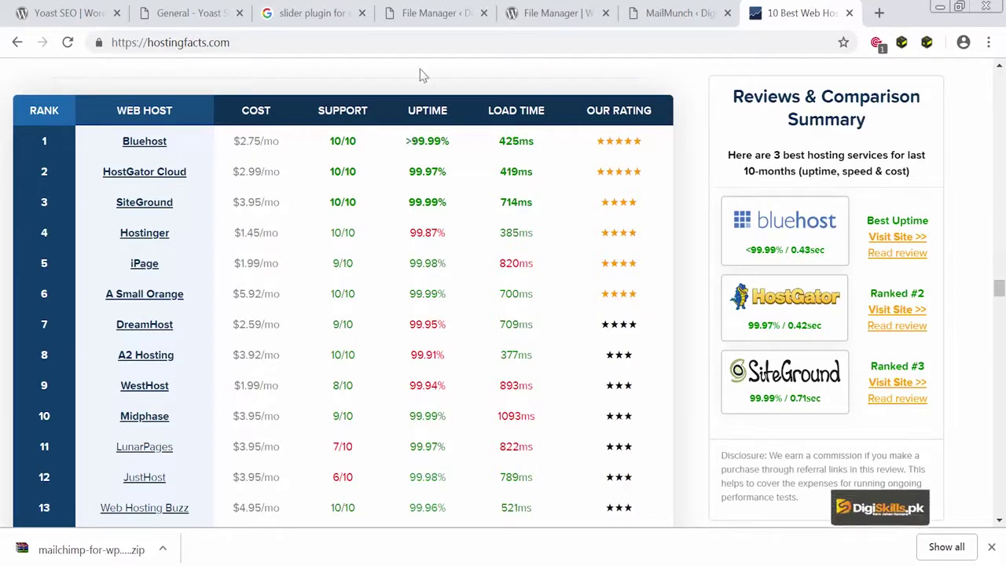
Step: Go to the Google homepage from the address bar
click(473, 49)
text(go)
key(Return)
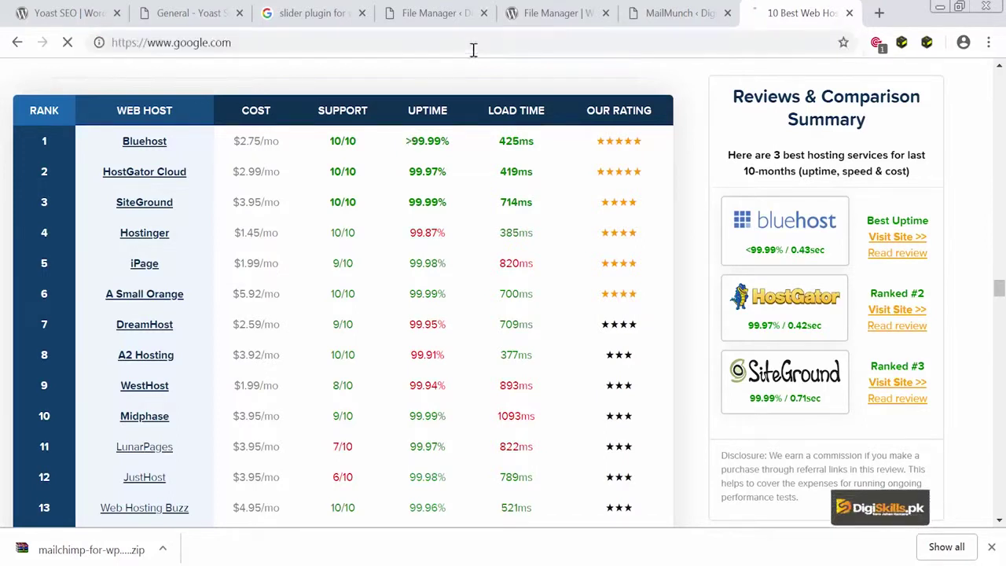
Step: Search Google for 'wp migration' and open the All-in-One WP Migration WordPress.org result
text(wp migration)
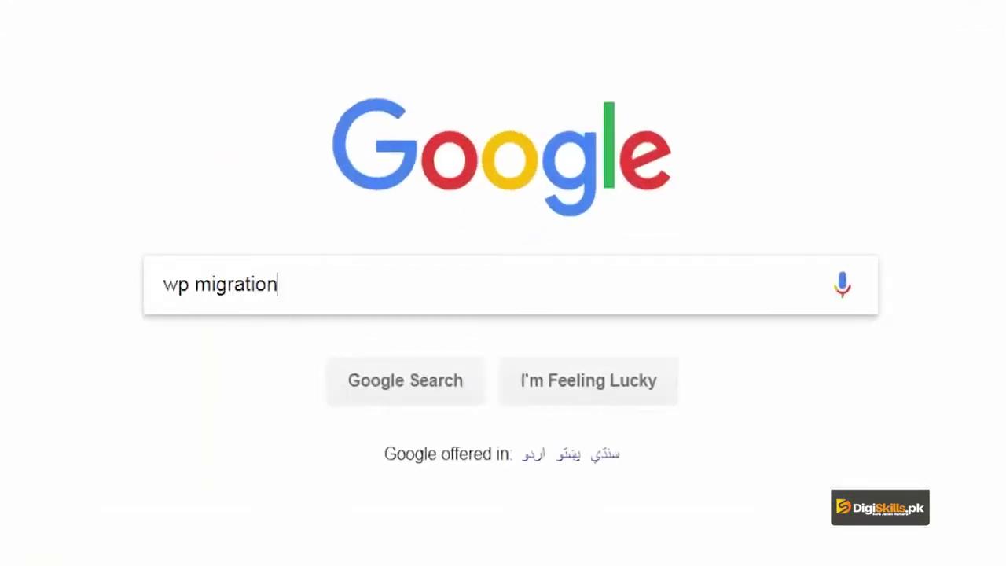
key(Return)
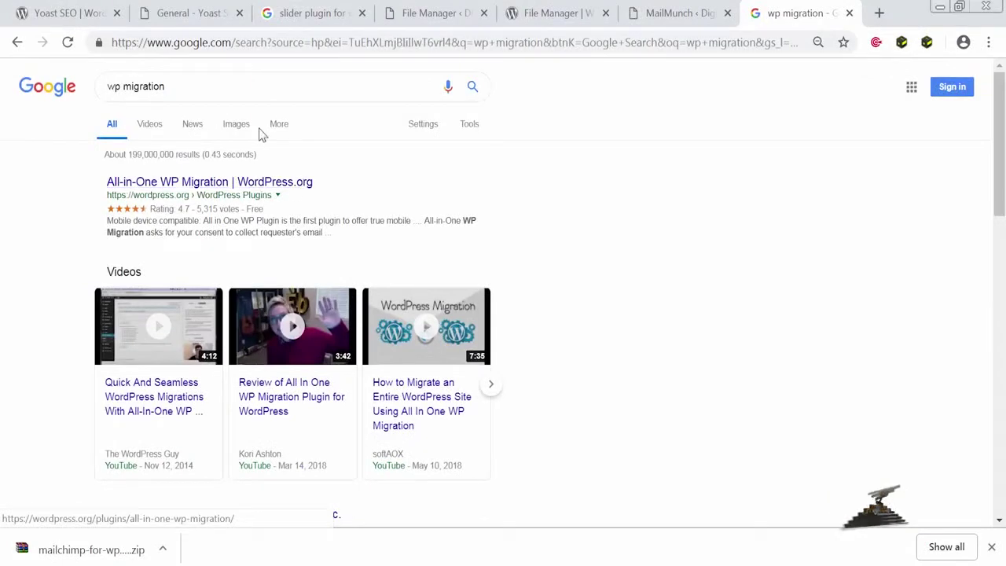
scroll(197, 287, down, 3)
scroll(201, 257, up, 3)
key(F5)
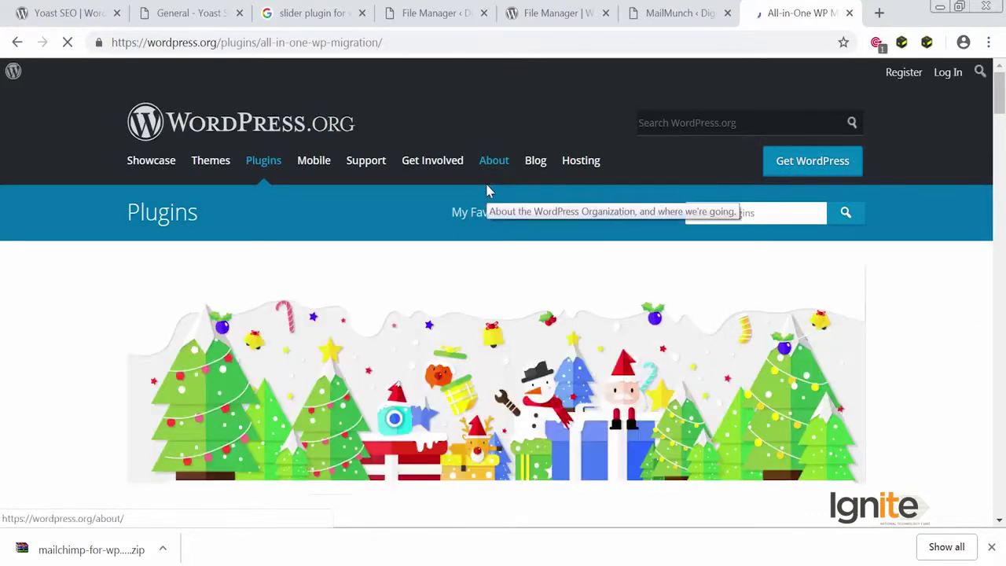
Step: Read through the All-in-One WP Migration plugin's Details page on WordPress.org
scroll(485, 193, down, 4)
scroll(466, 291, up, 3)
scroll(467, 292, down, 3)
scroll(467, 292, down, 3)
scroll(466, 292, up, 2)
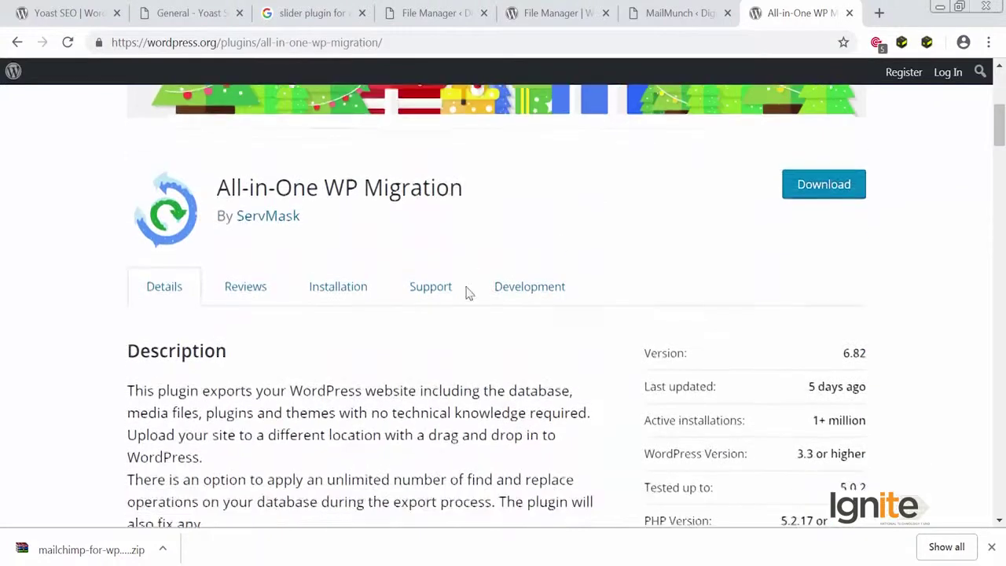
scroll(467, 292, down, 1)
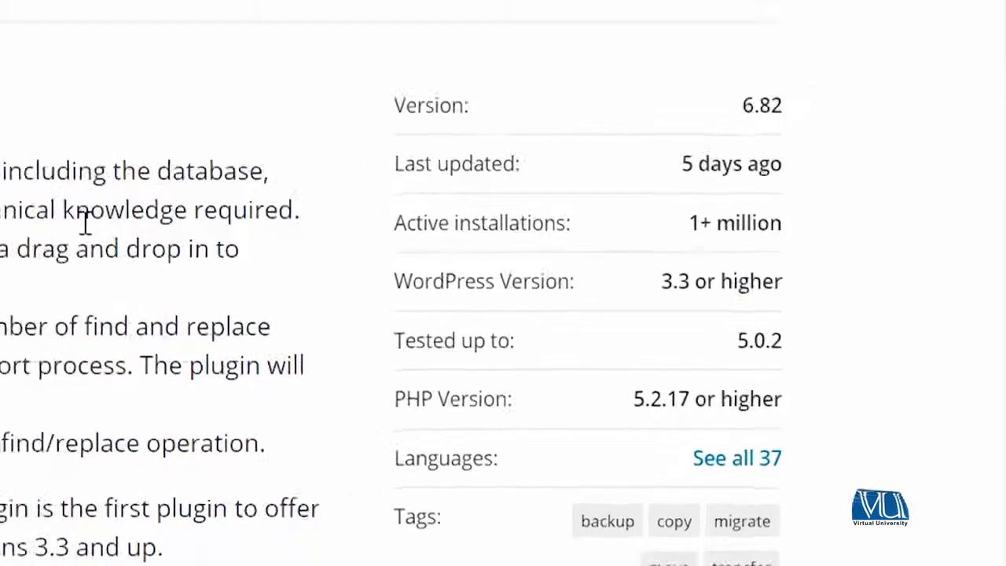
scroll(467, 286, down, 2)
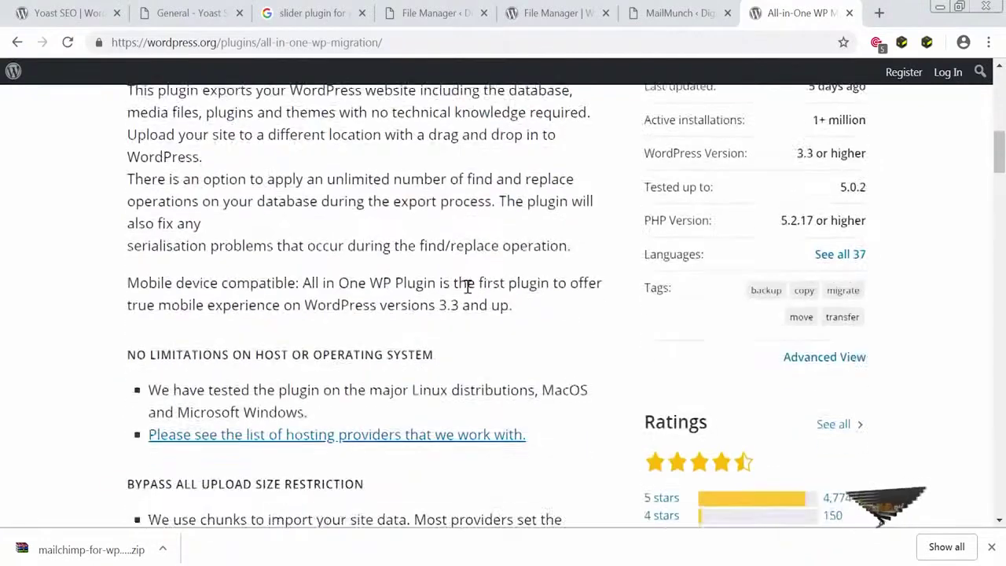
scroll(468, 287, down, 4)
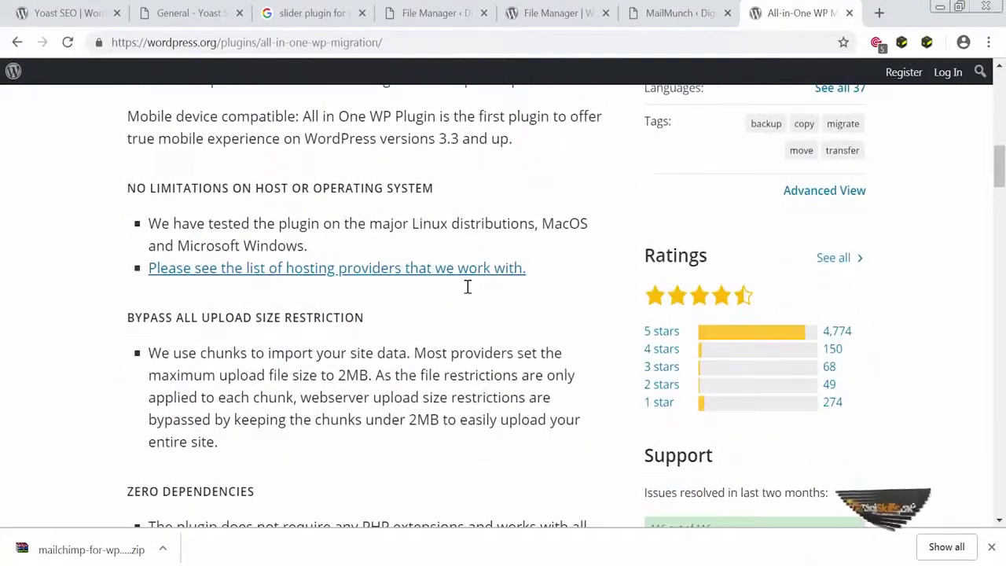
scroll(467, 292, up, 6)
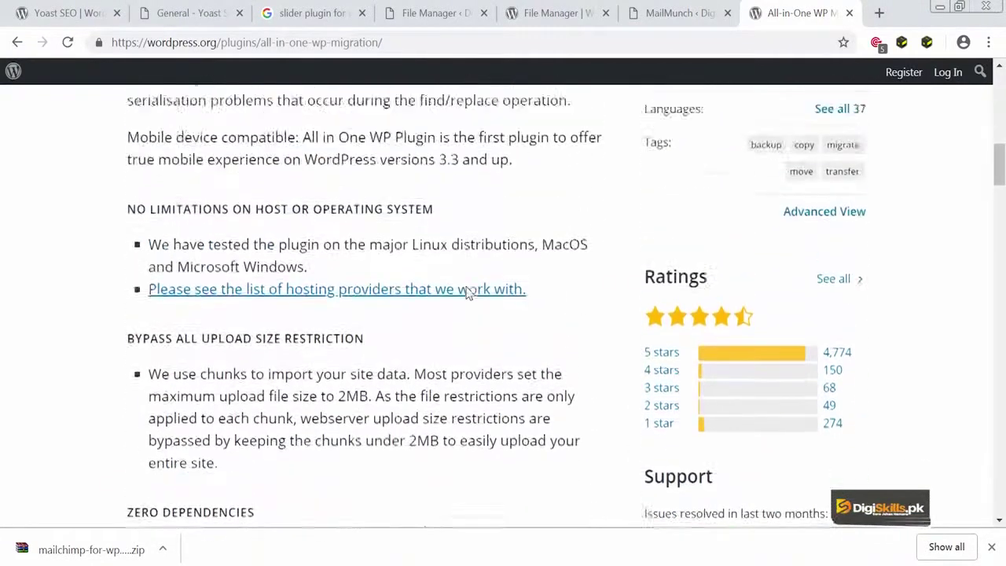
scroll(468, 287, down, 2)
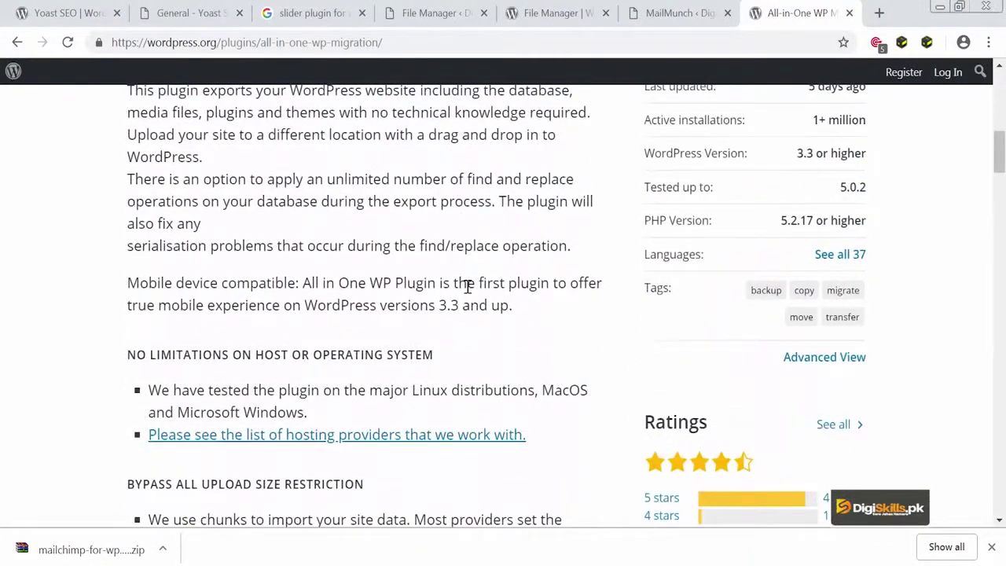
scroll(468, 287, down, 3)
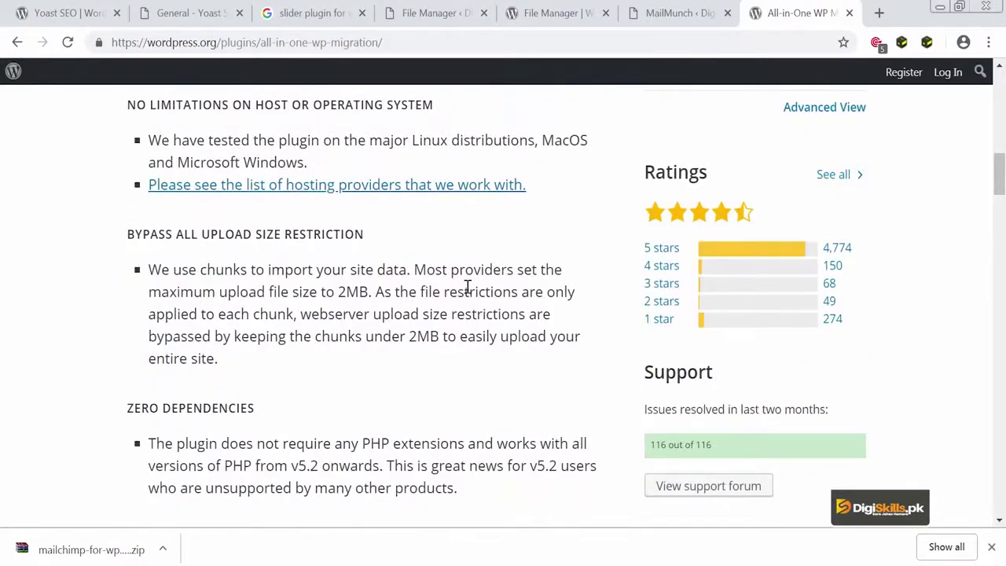
scroll(467, 287, down, 2)
scroll(468, 287, down, 2)
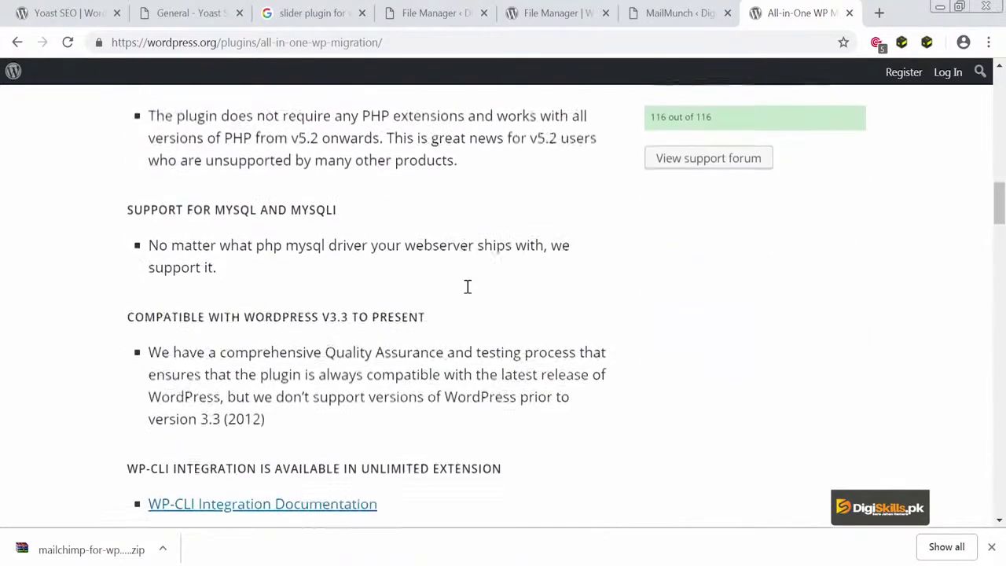
scroll(466, 287, down, 3)
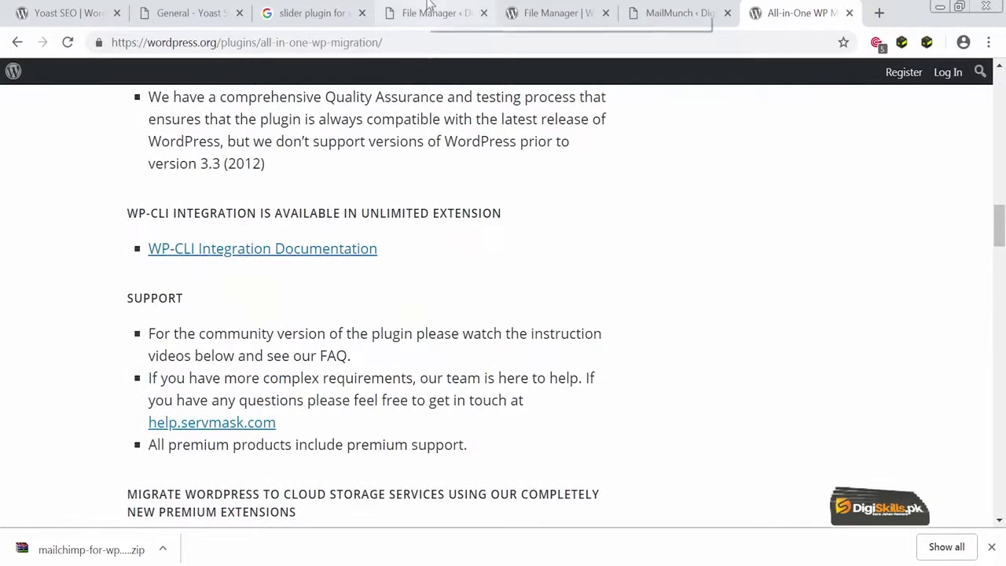
Step: Return to the WordPress admin and open the Installed Plugins list
click(653, 15)
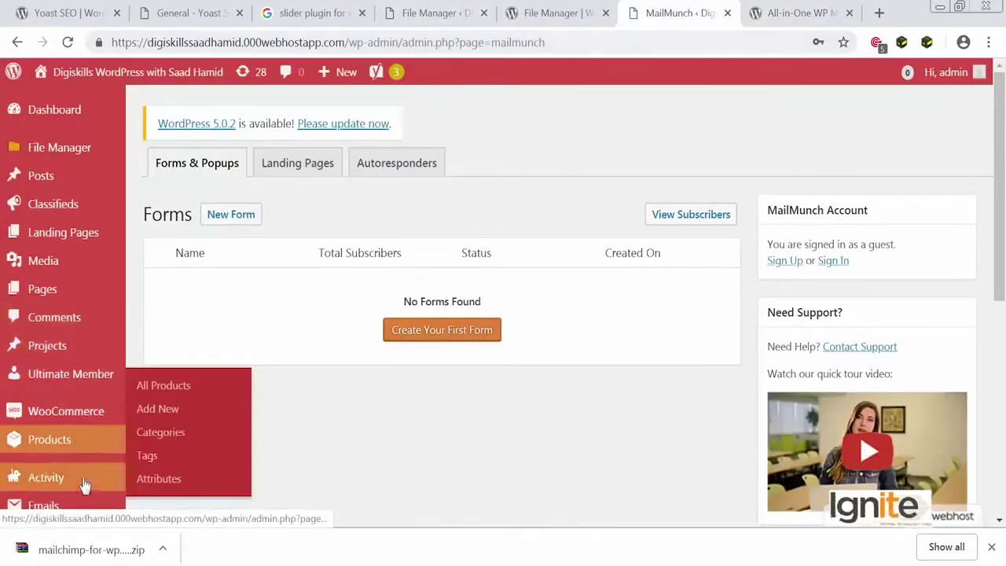
scroll(83, 476, down, 3)
mouse_move(107, 334)
click(159, 325)
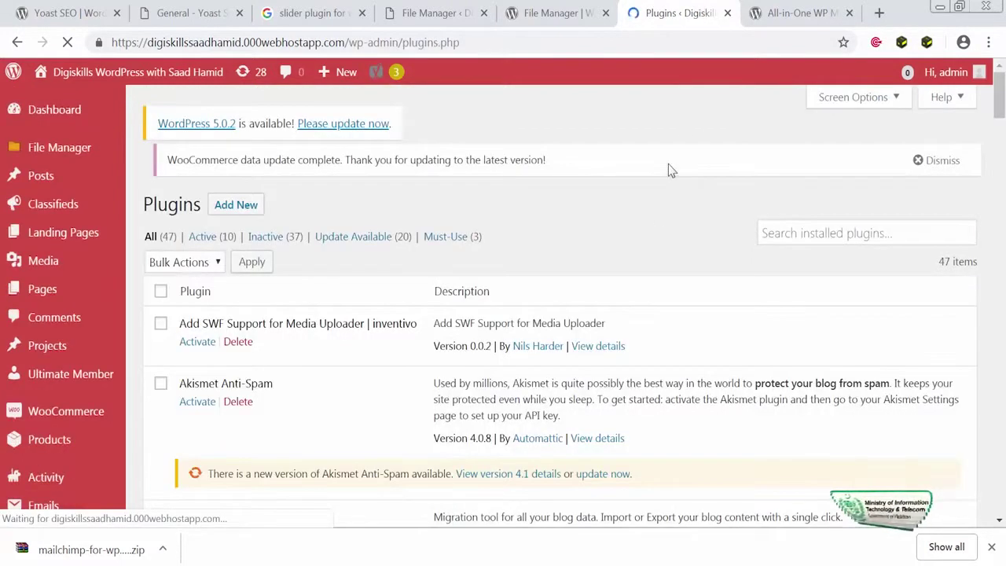
Step: Go to the Add Plugins page and focus its Search plugins box
click(254, 171)
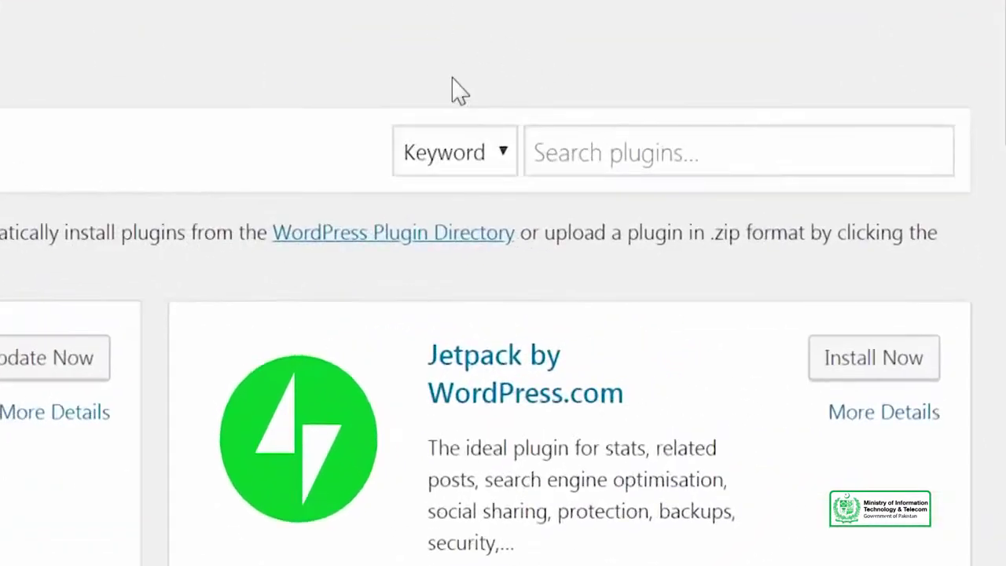
click(809, 208)
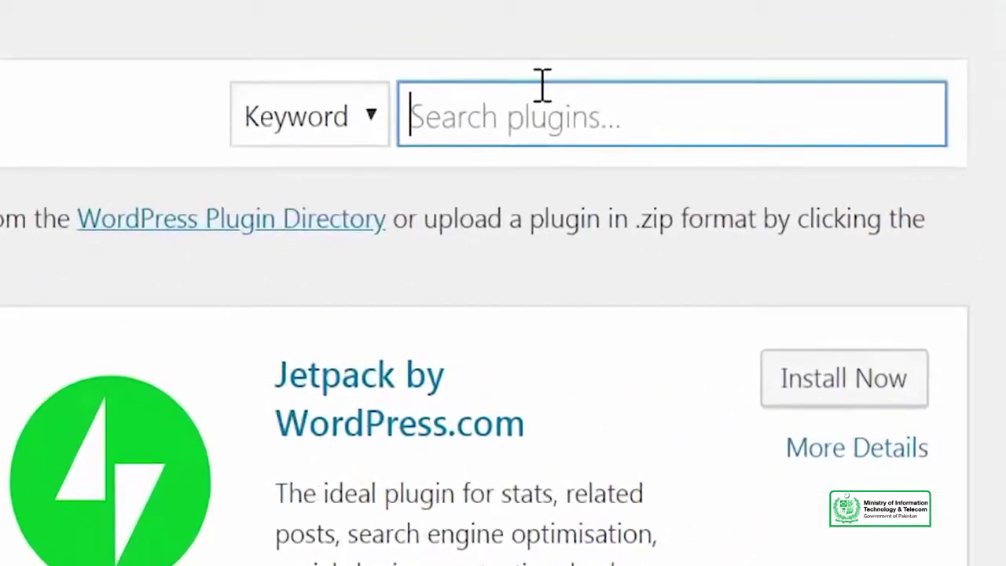
Step: Search plugins for 'wp migration' and update the All-in-One WP Migration card to its latest version
text(wp migration)
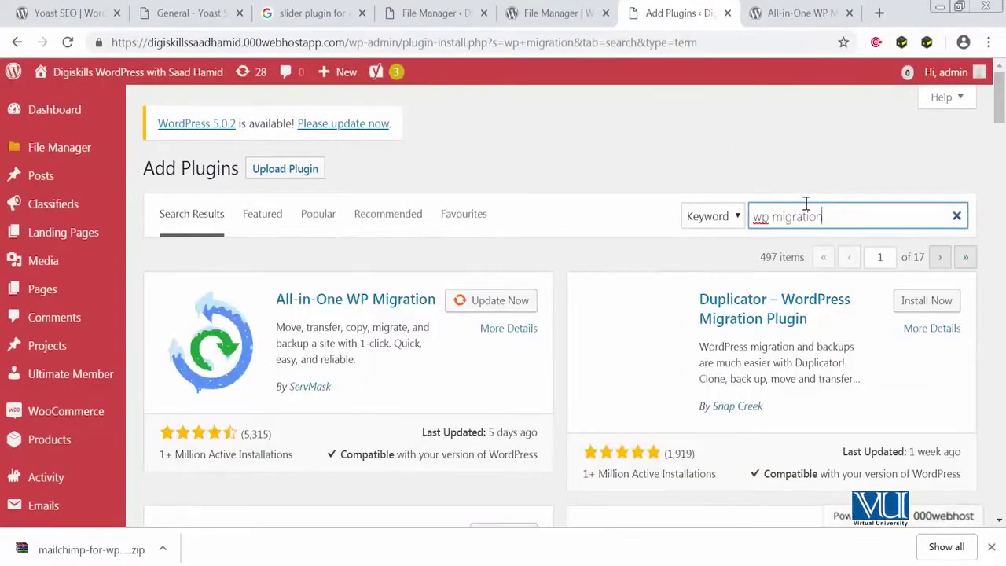
click(475, 306)
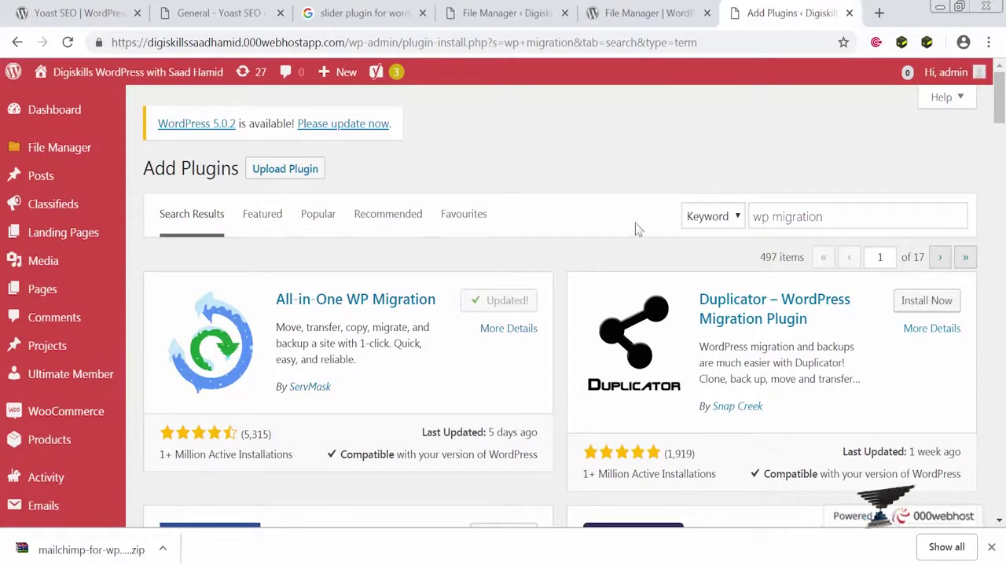
scroll(137, 403, down, 2)
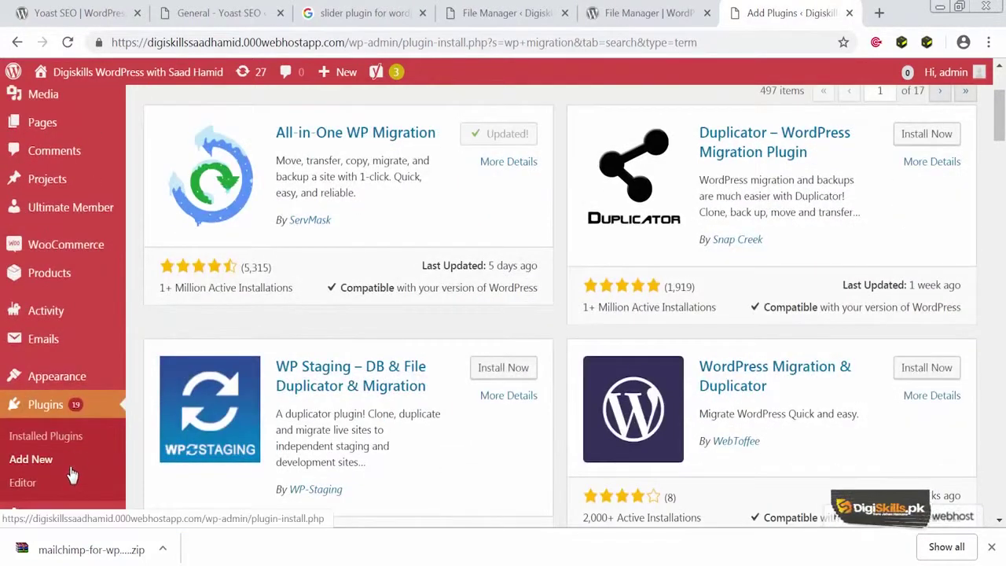
scroll(99, 396, down, 3)
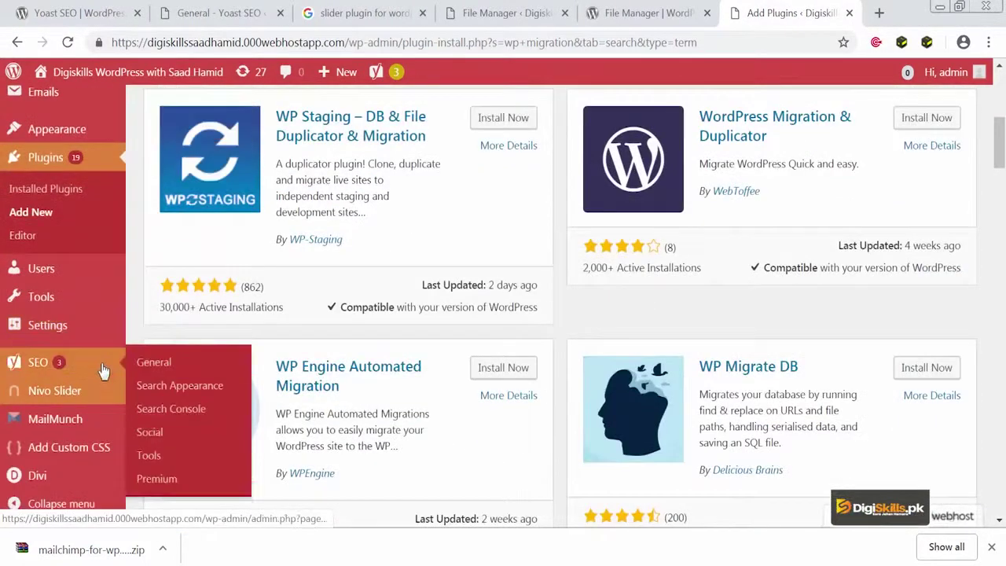
scroll(103, 440, down, 3)
mouse_move(106, 471)
mouse_move(106, 332)
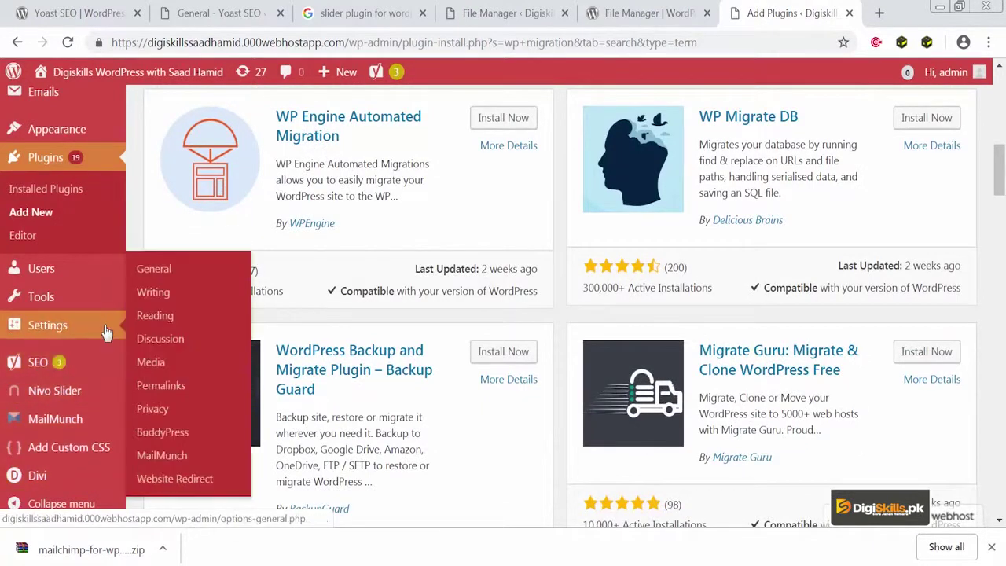
scroll(59, 387, up, 2)
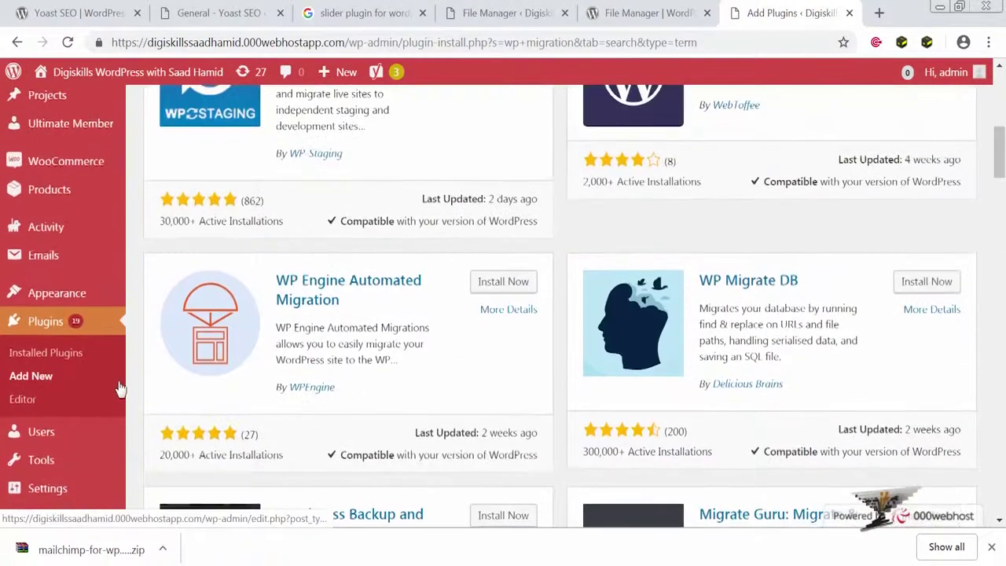
Step: Activate All-in-One WP Migration from the Installed Plugins list
click(79, 357)
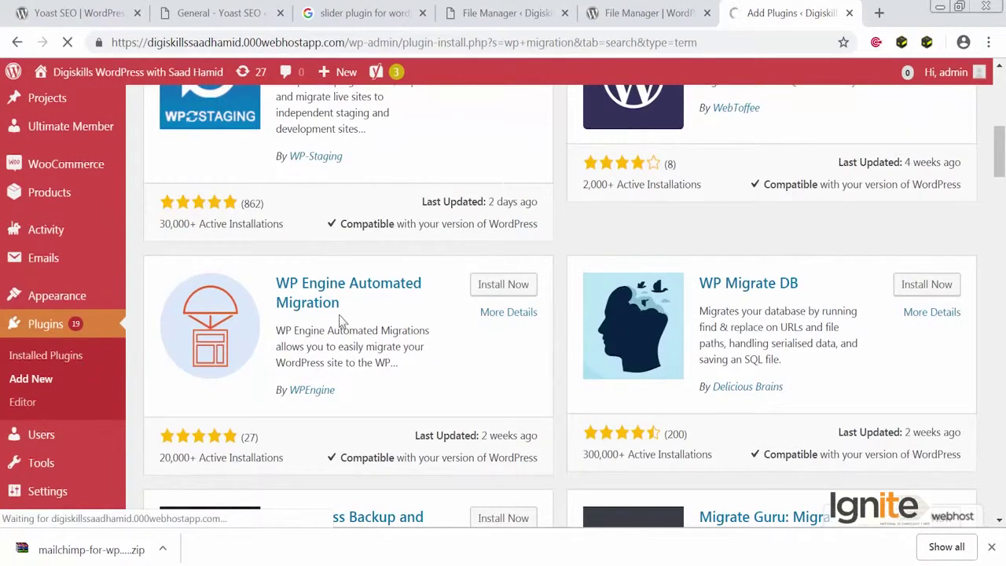
scroll(342, 322, down, 10)
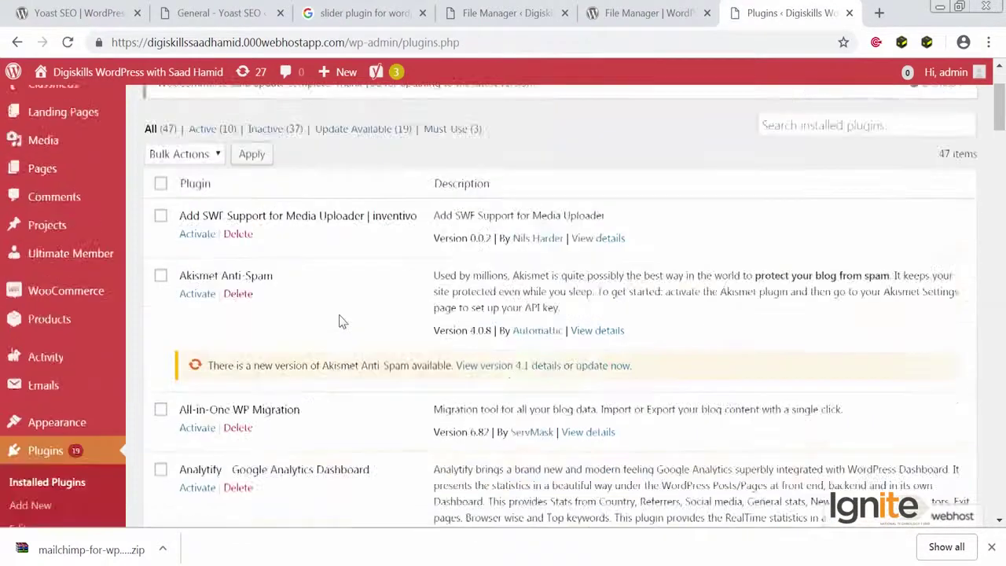
scroll(342, 322, down, 12)
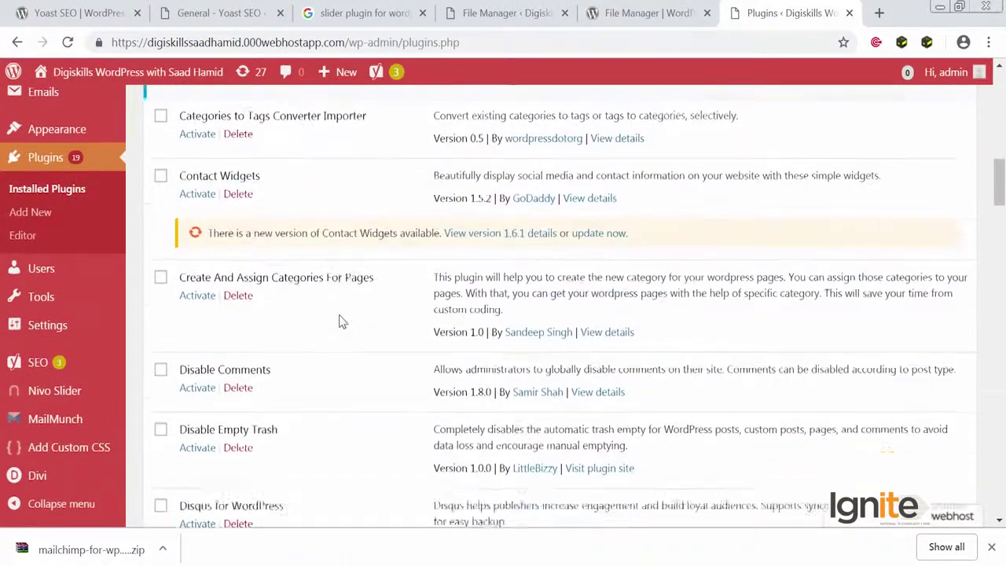
scroll(342, 322, down, 15)
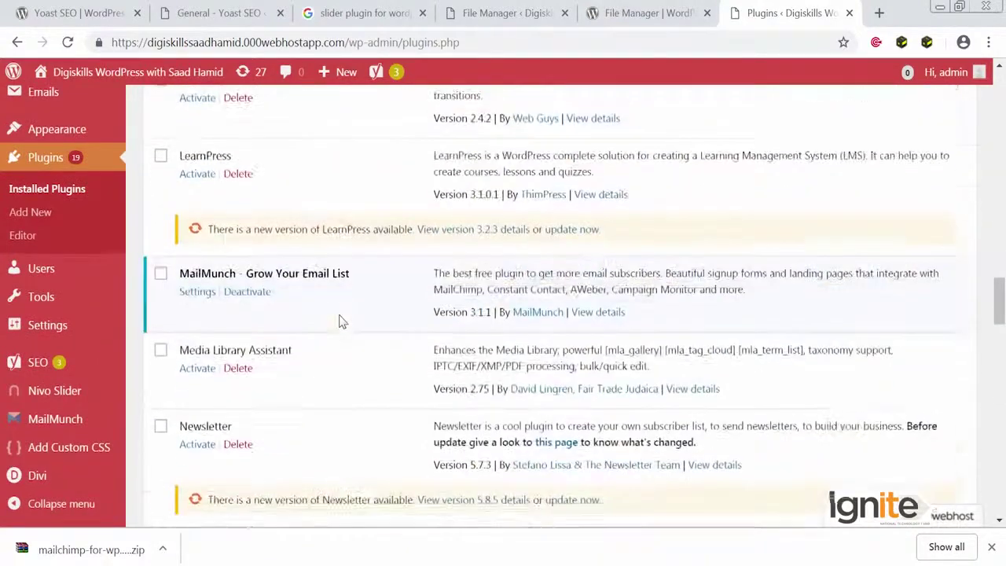
scroll(342, 322, down, 4)
scroll(342, 322, up, 20)
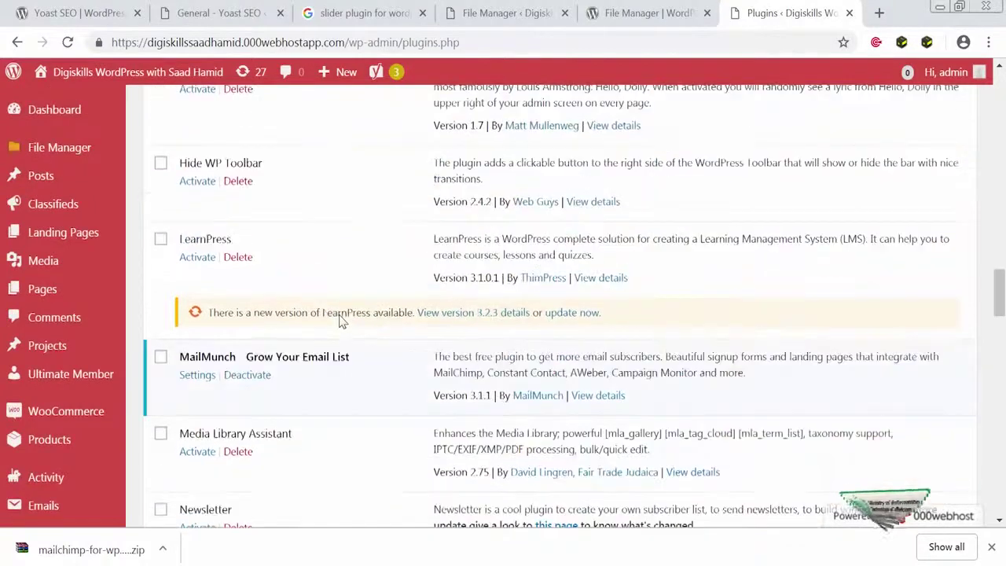
scroll(342, 322, up, 5)
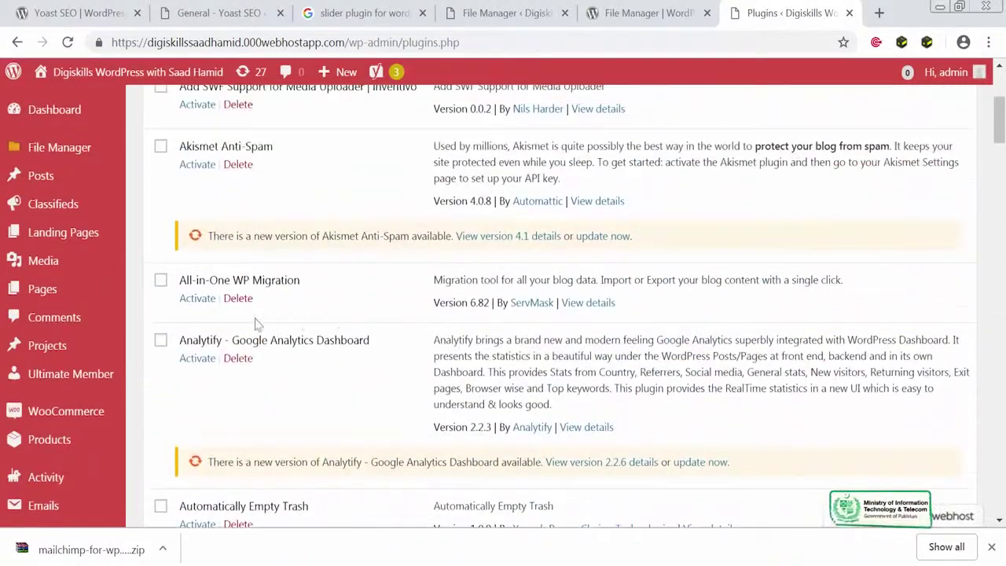
click(195, 298)
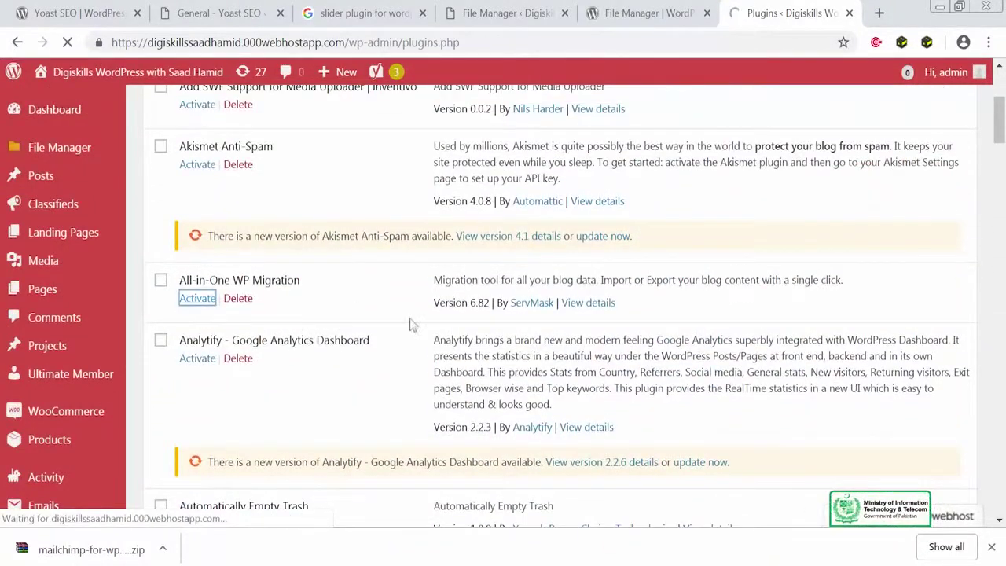
scroll(400, 488, down, 5)
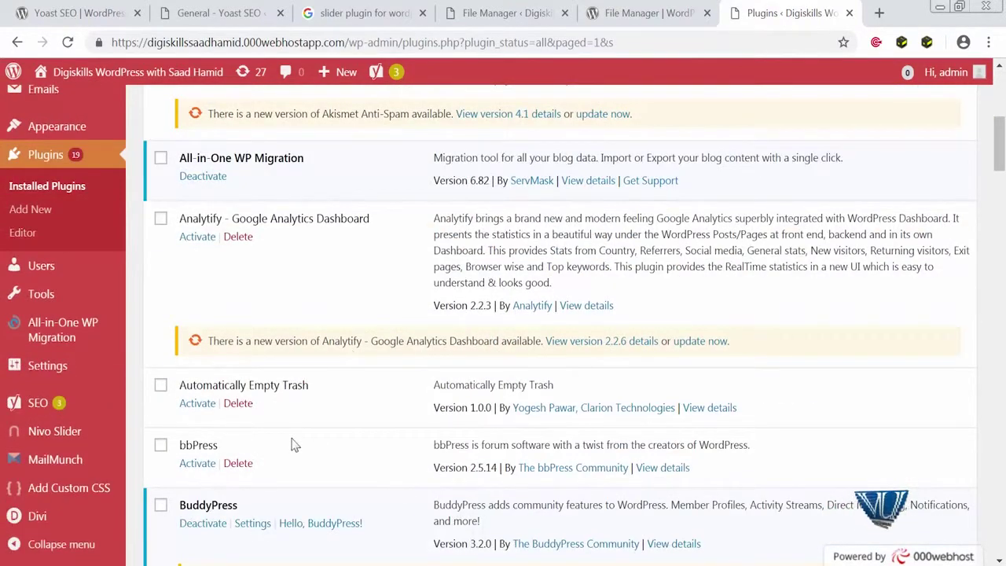
Step: Open All-in-One WP Migration's Export page and add a Find/Replace rule
click(97, 346)
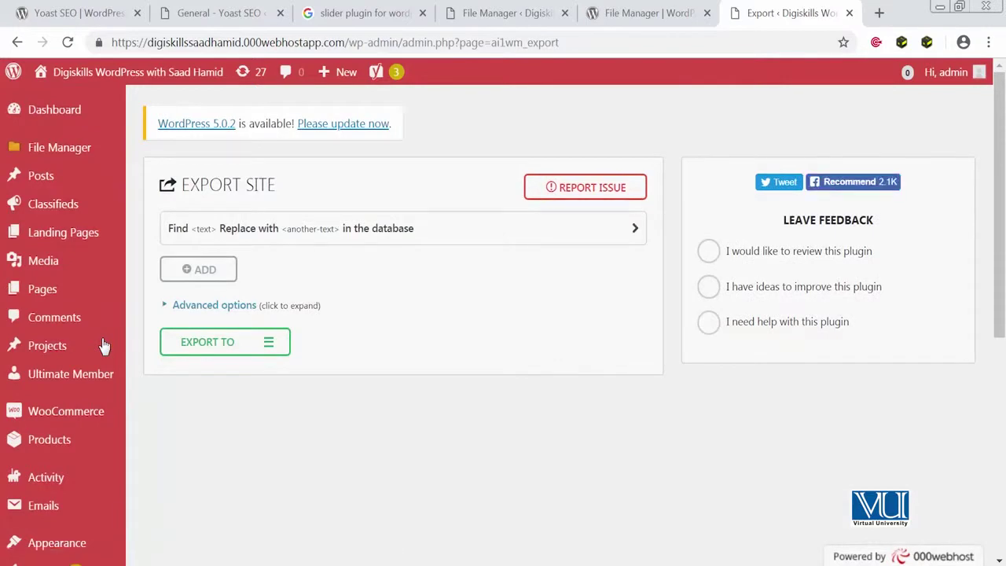
click(228, 277)
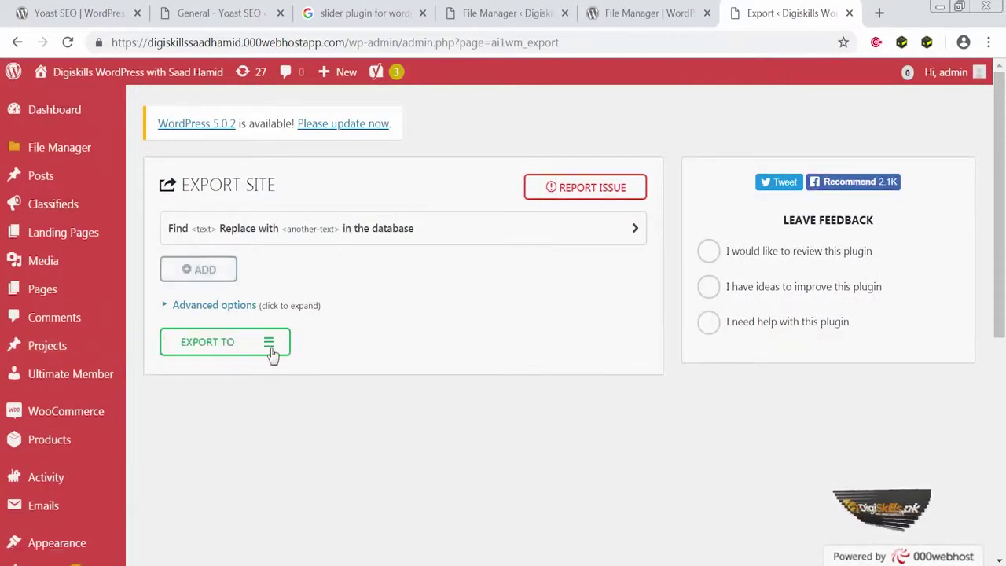
click(212, 281)
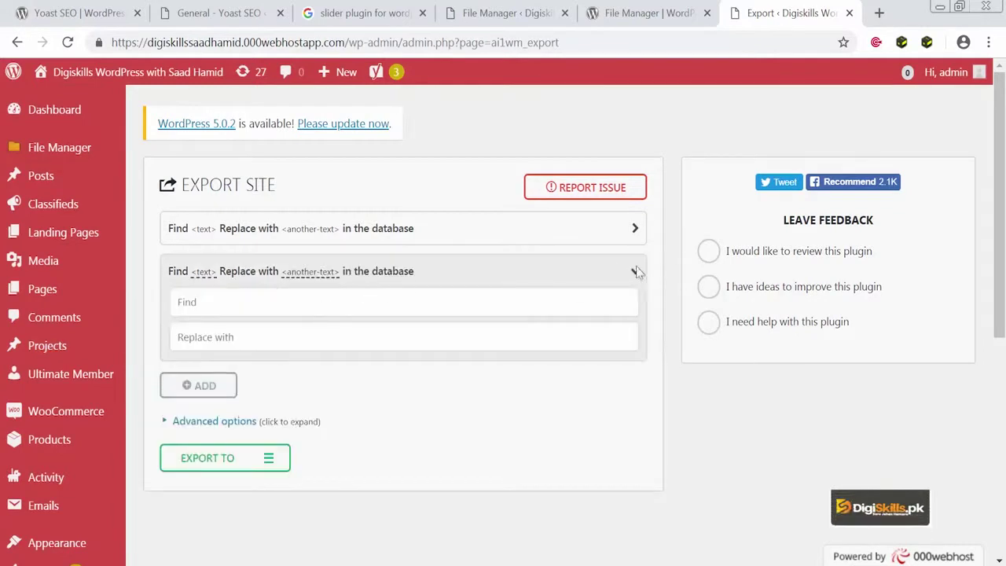
scroll(93, 462, down, 3)
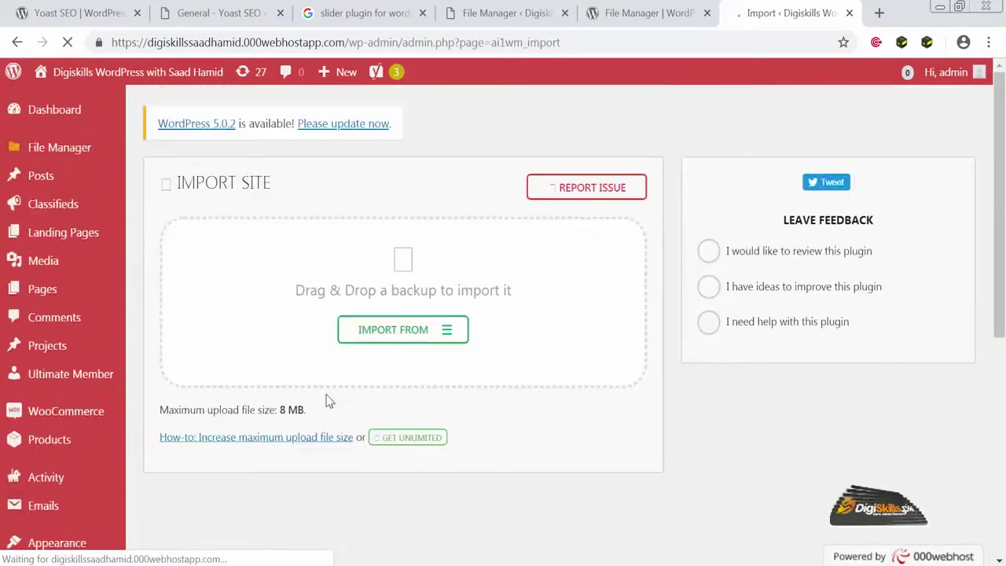
Step: Go to All-in-One WP Migration's Backups page and start a new backup with Create Backup
scroll(416, 386, down, 1)
scroll(418, 385, up, 1)
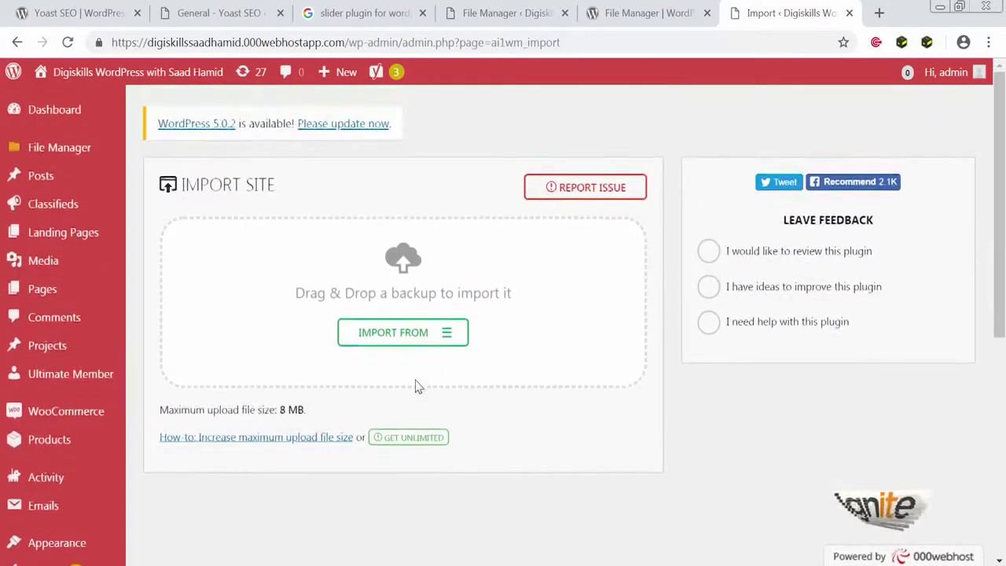
scroll(418, 386, down, 5)
click(64, 336)
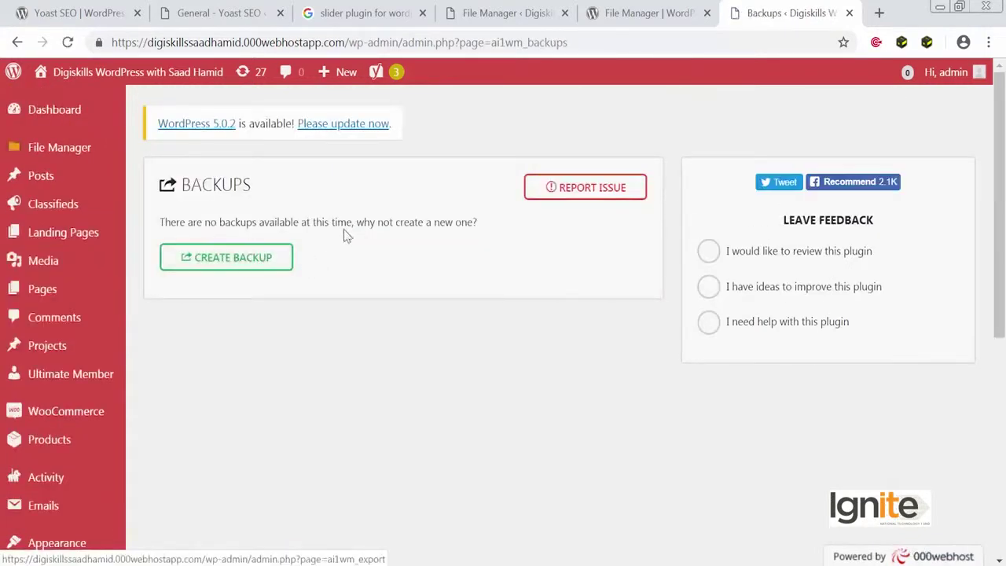
click(289, 270)
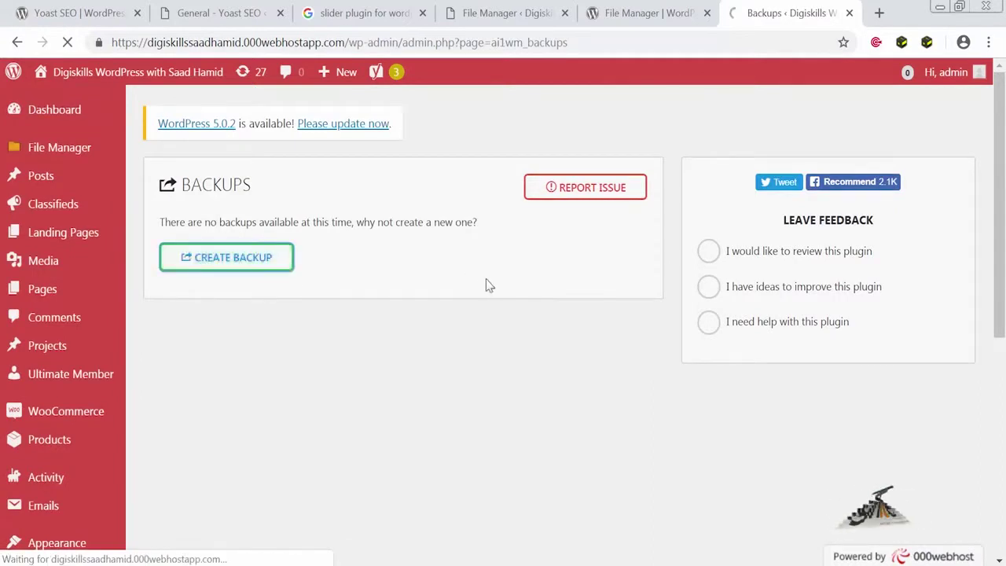